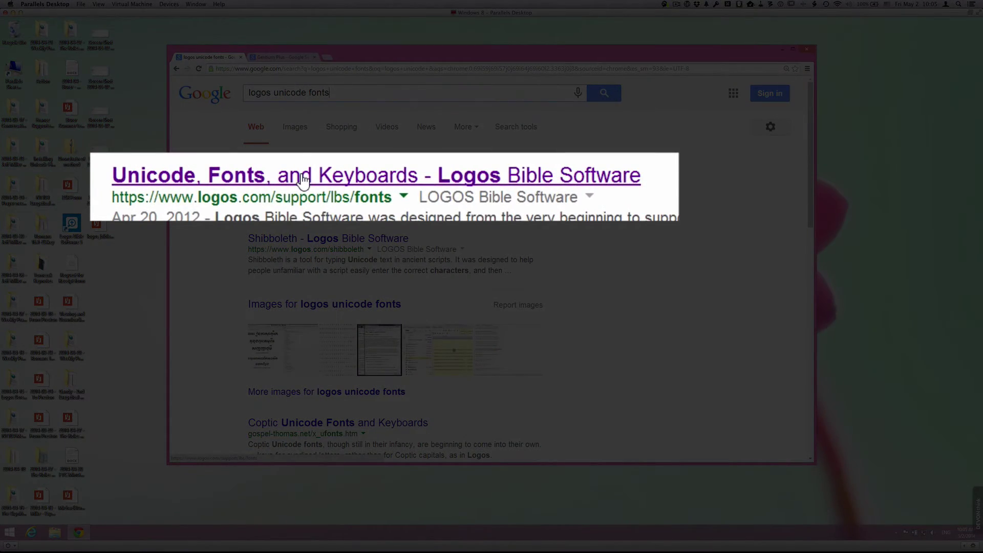
# - Open the Logos Unicode, Fonts, and Keyboards page and scroll down to its Keyboards section
pyautogui.click(342, 183)
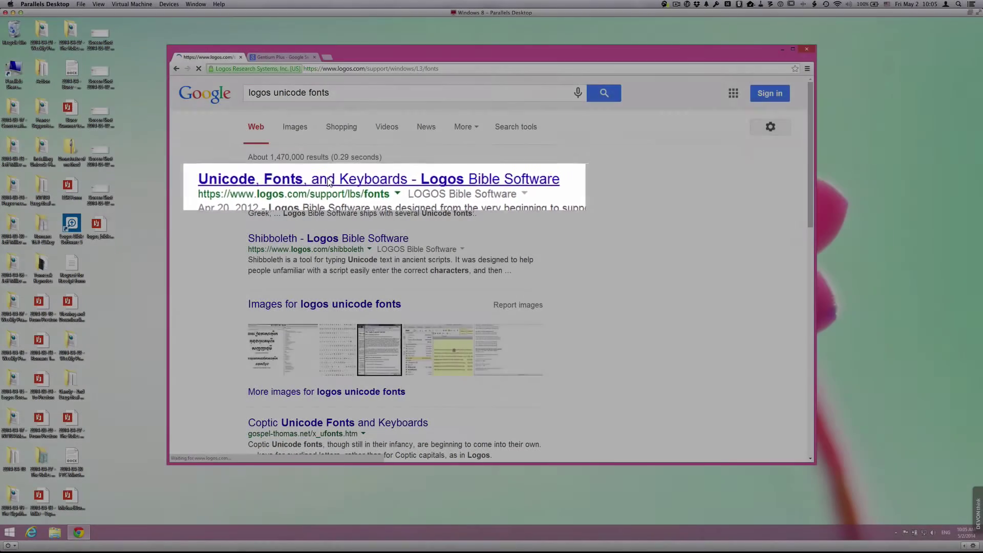
pyautogui.scroll(-3, 347, 215)
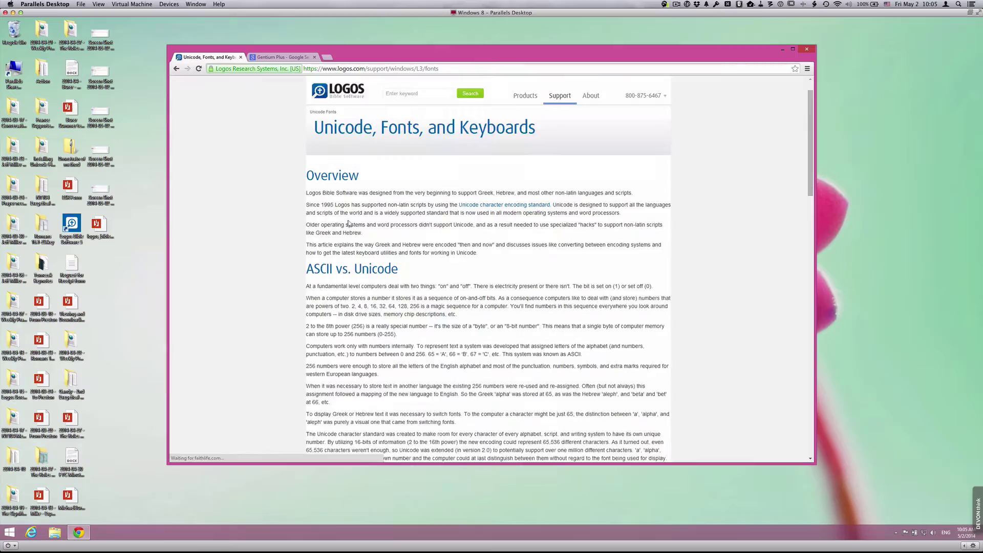
pyautogui.scroll(-10, 349, 220)
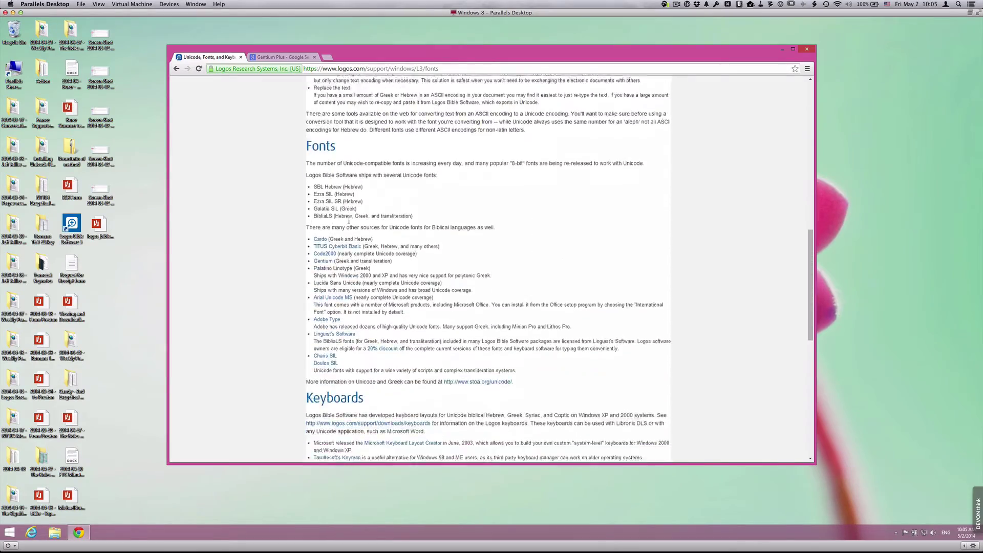
pyautogui.scroll(-5, 349, 220)
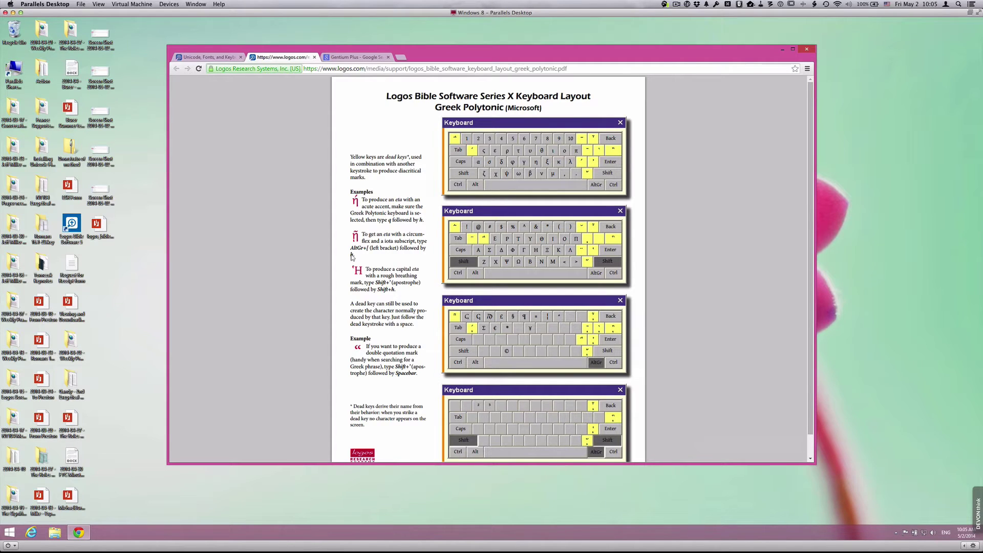
# - Switch to the 'Gentium Plus - Google Search' results tab
pyautogui.click(337, 58)
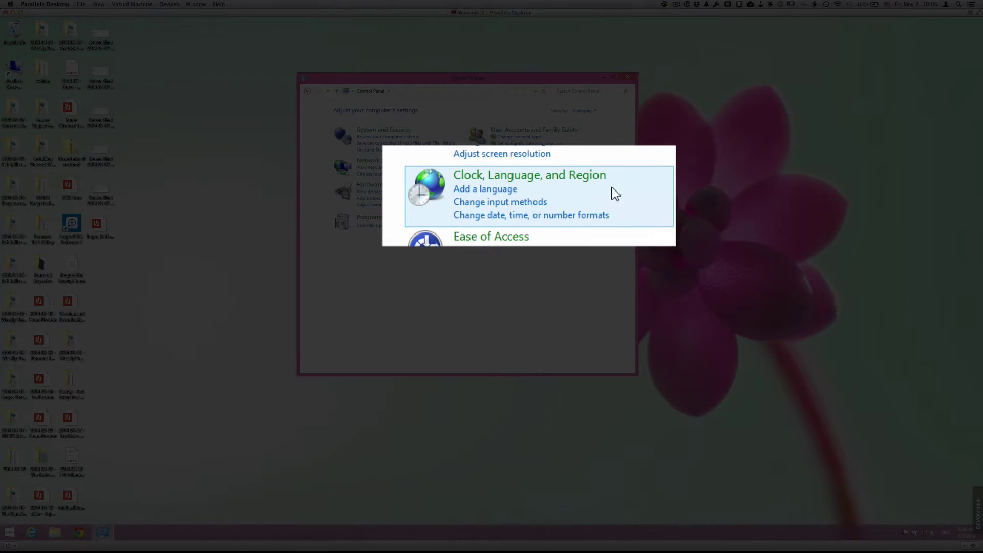
# - Add Greek (Ελληνικά) to the language list below English (United States) and Hebrew
pyautogui.click(523, 200)
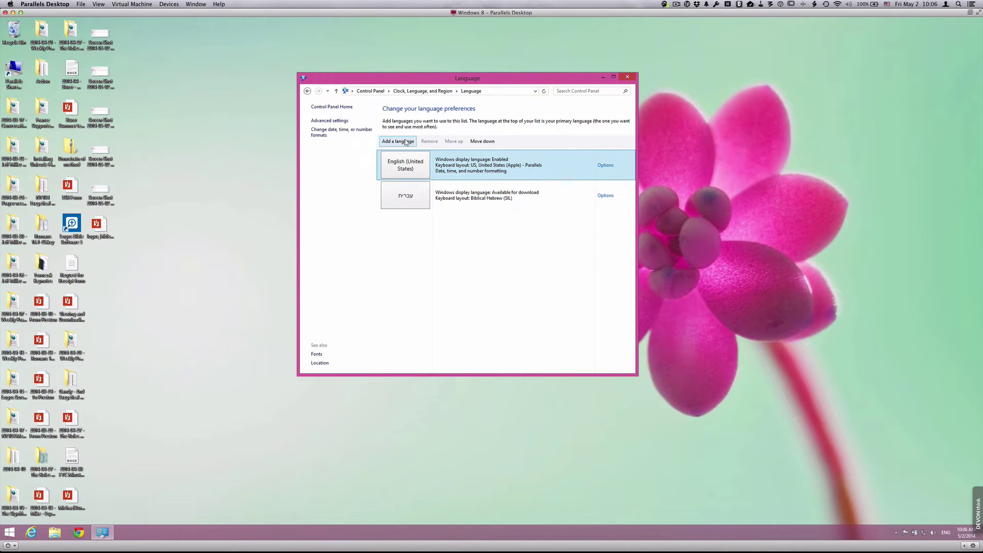
pyautogui.click(397, 142)
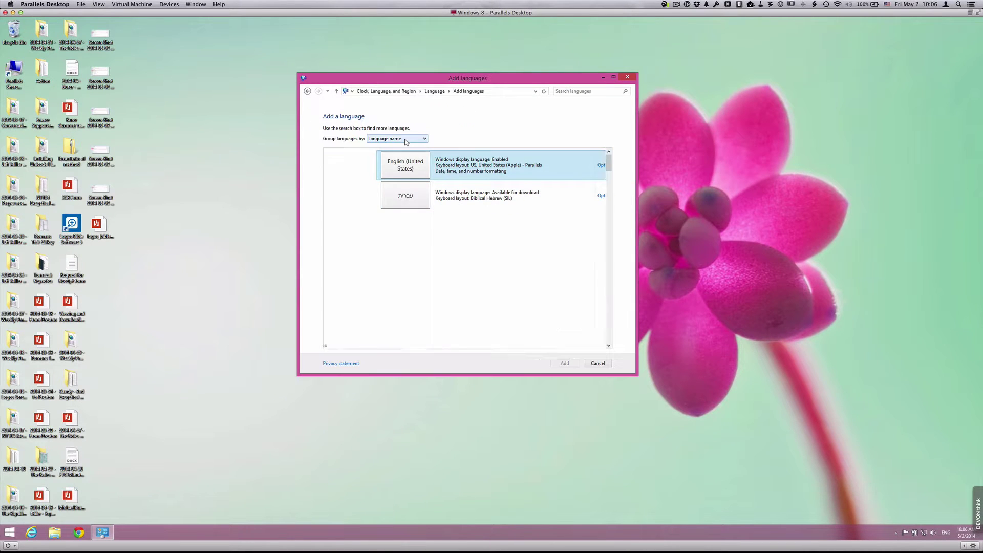
pyautogui.click(608, 346)
pyautogui.click(608, 345)
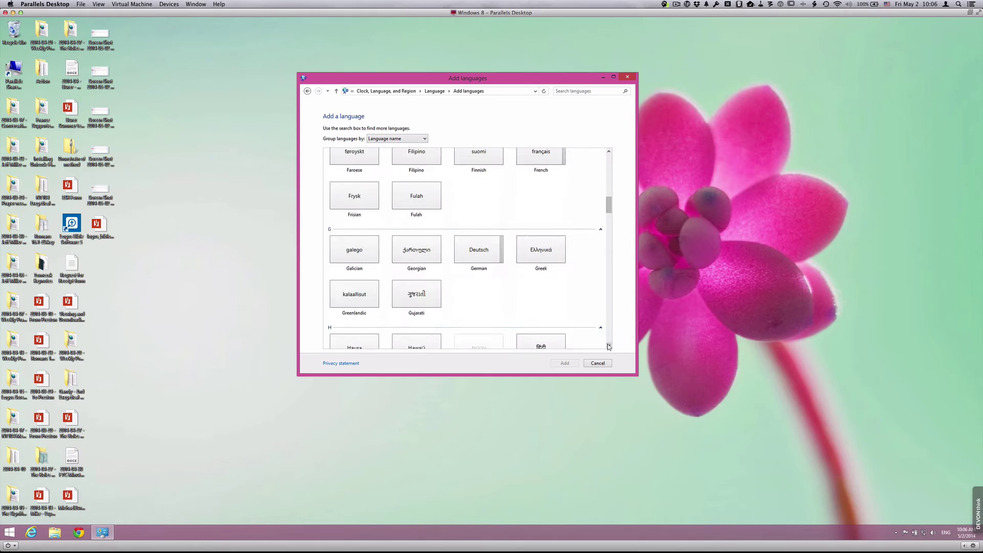
pyautogui.click(537, 251)
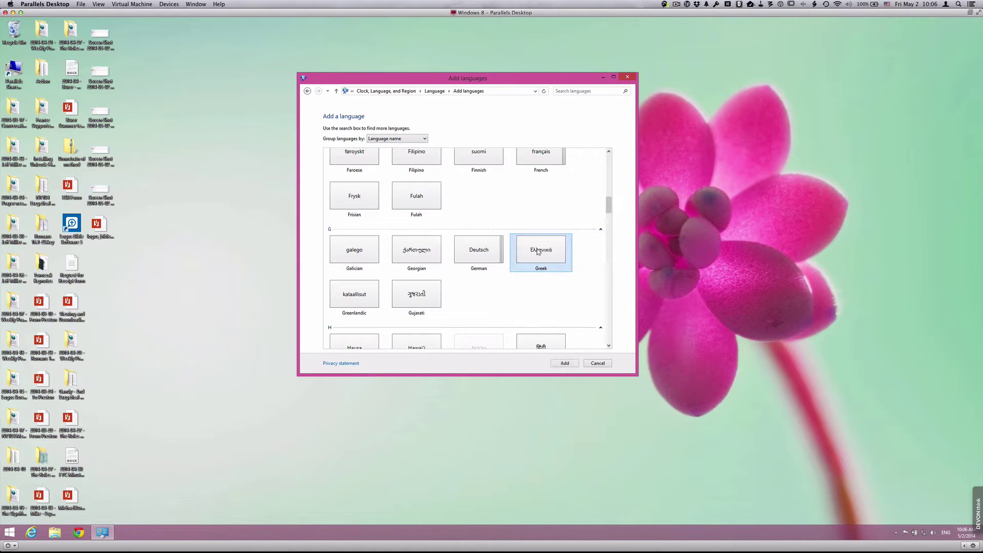
pyautogui.click(568, 364)
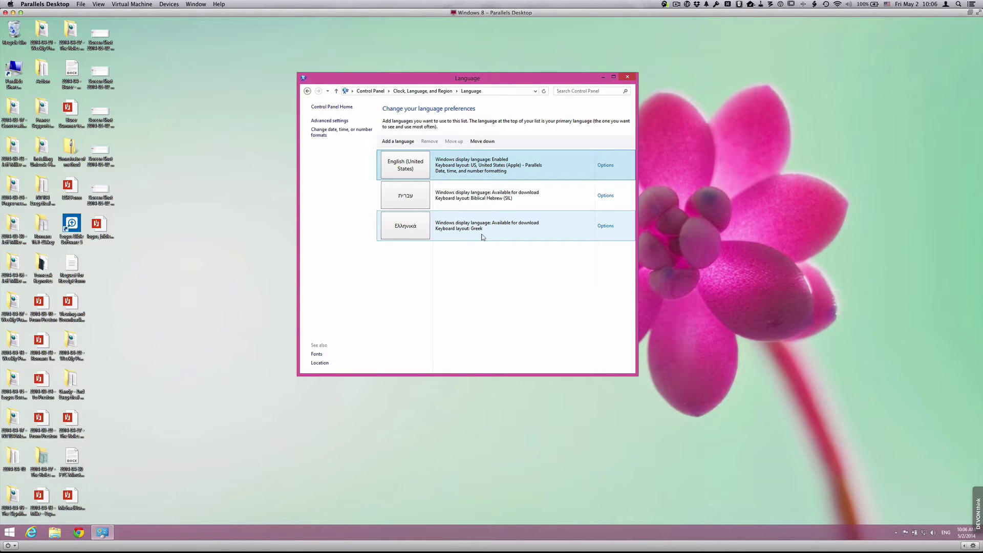
# - Make Greek Polytonic the only Greek keyboard, removing the standard Greek layout, and save
pyautogui.click(606, 226)
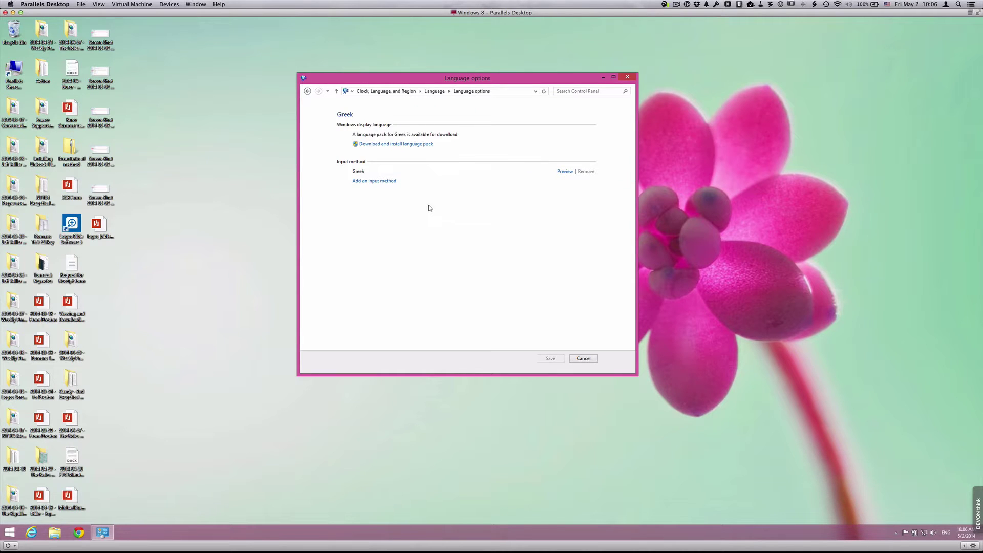
pyautogui.click(388, 181)
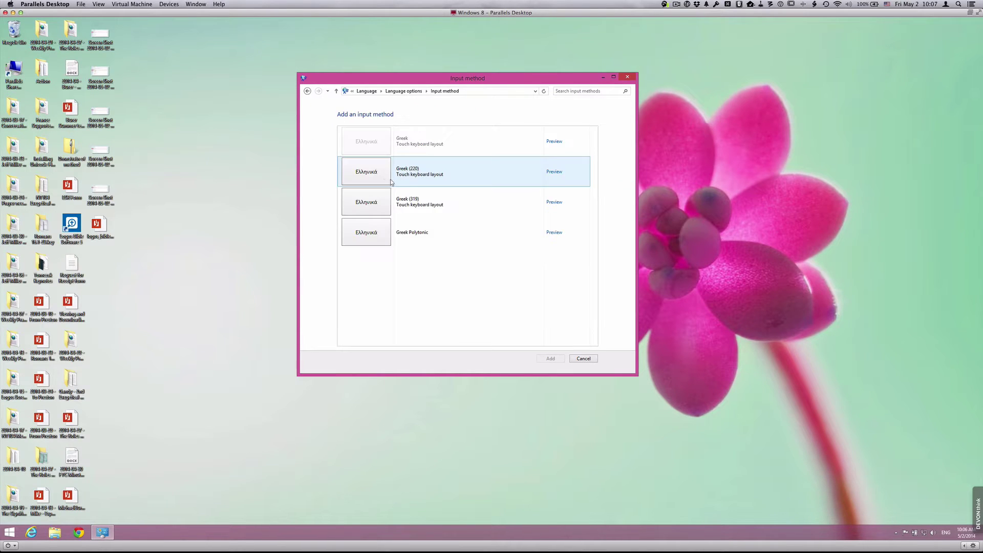
pyautogui.click(457, 237)
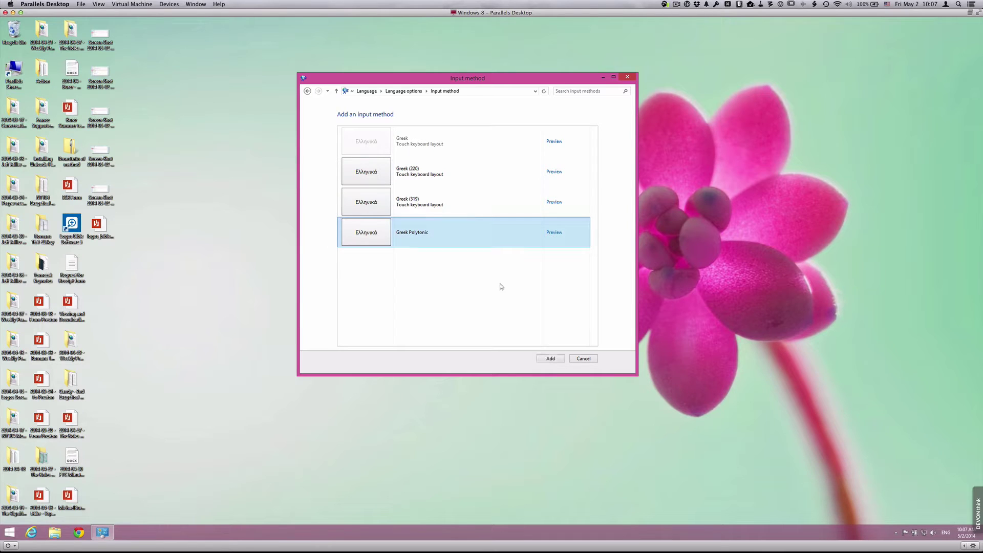
pyautogui.click(551, 359)
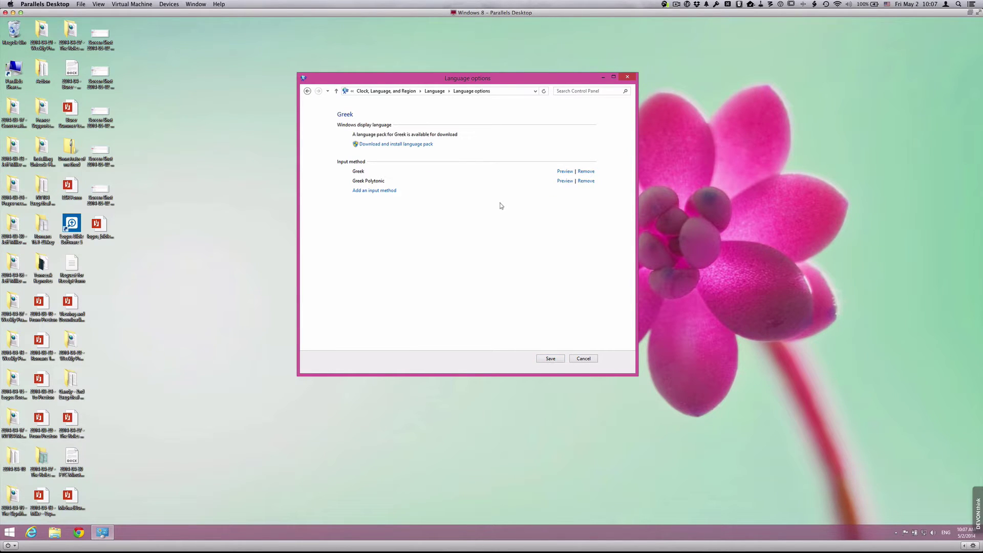
pyautogui.click(586, 172)
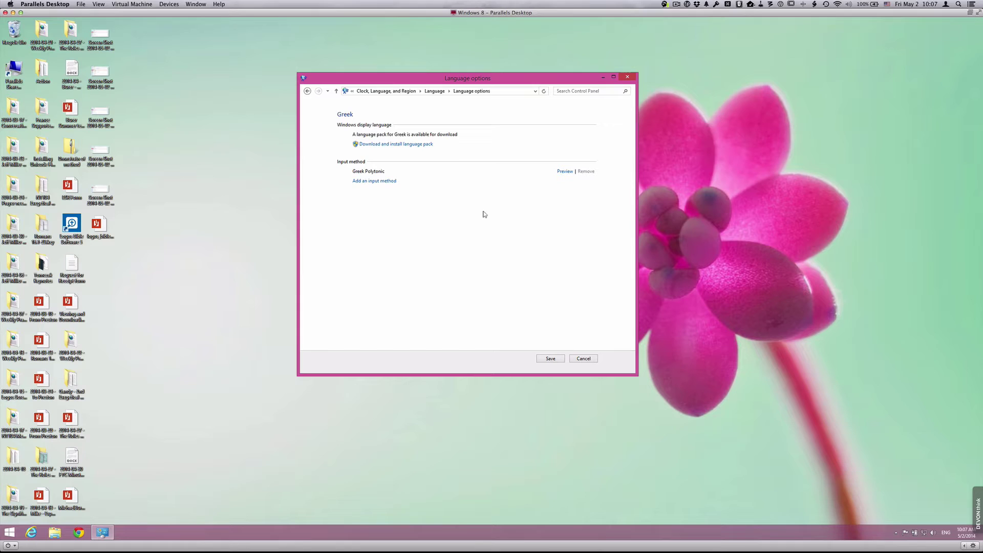
pyautogui.click(550, 359)
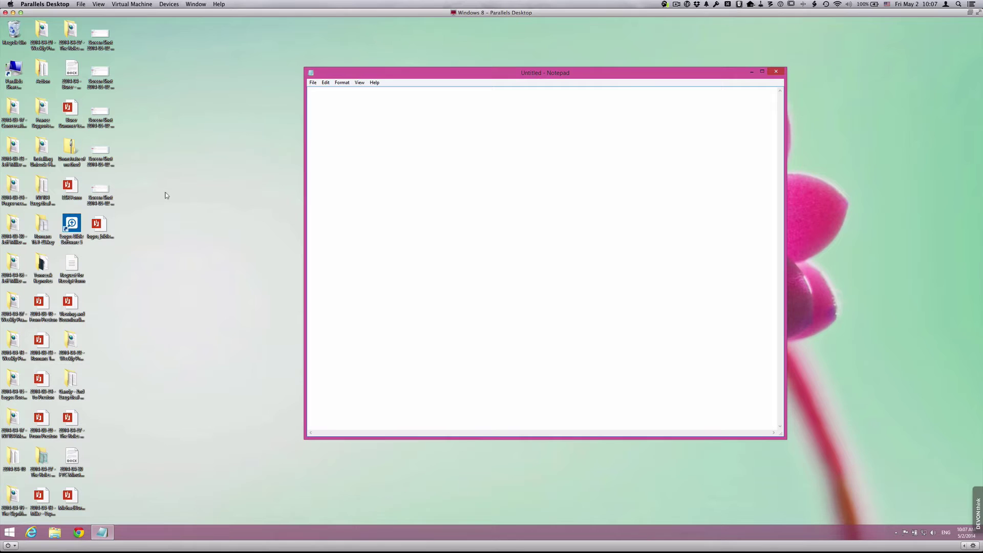
pyautogui.click(99, 224)
pyautogui.click(99, 224)
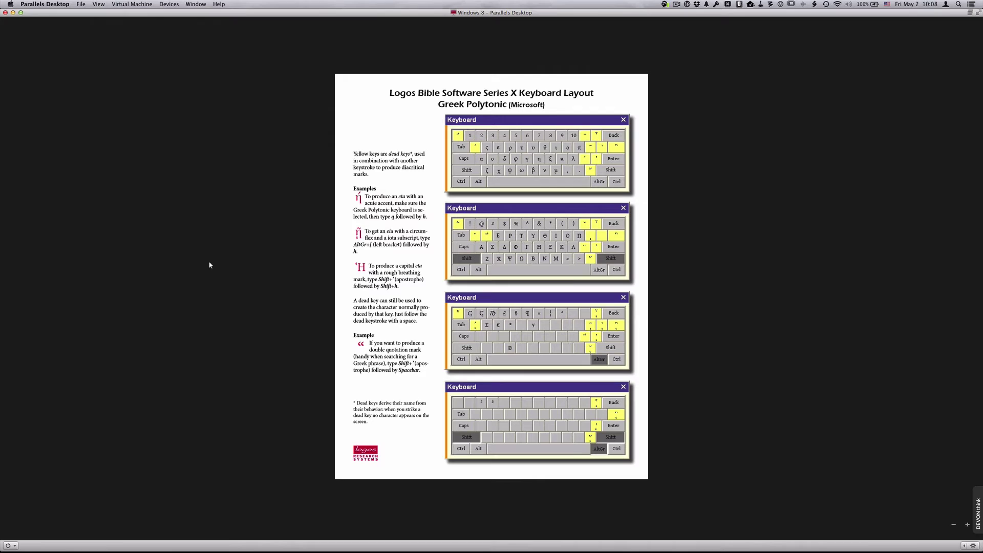
# - Type 'English' on the first line of the empty Notepad note and start a new line
pyautogui.click(7, 538)
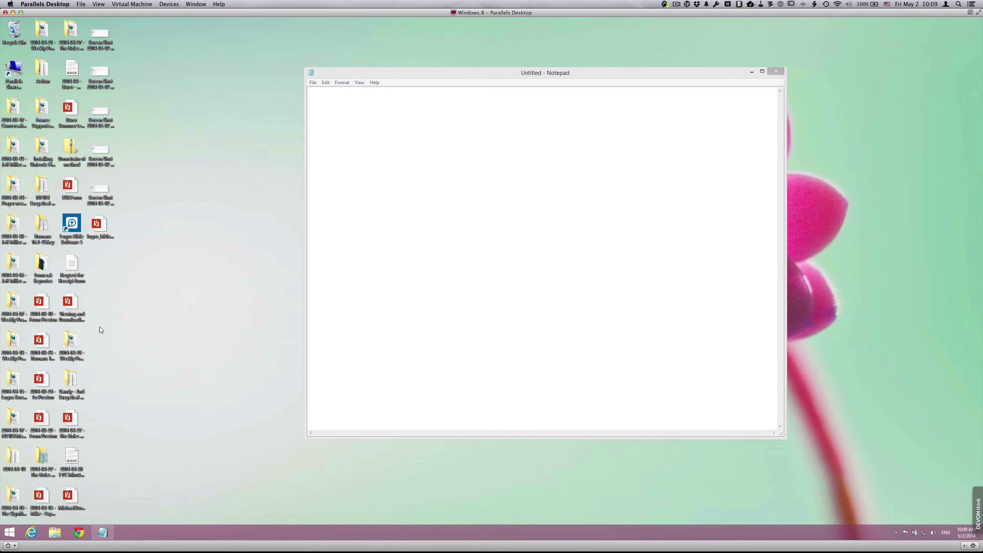
pyautogui.click(410, 163)
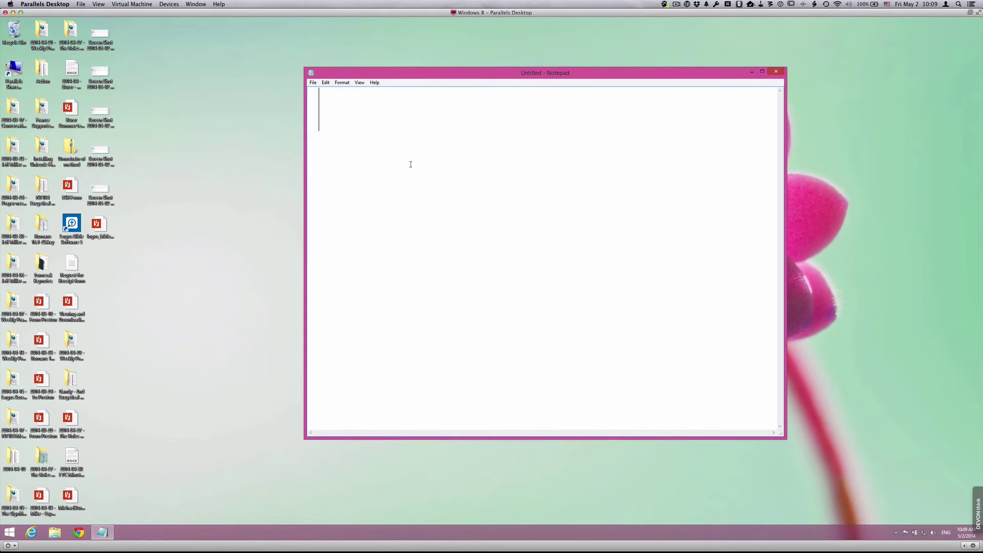
pyautogui.write('English')
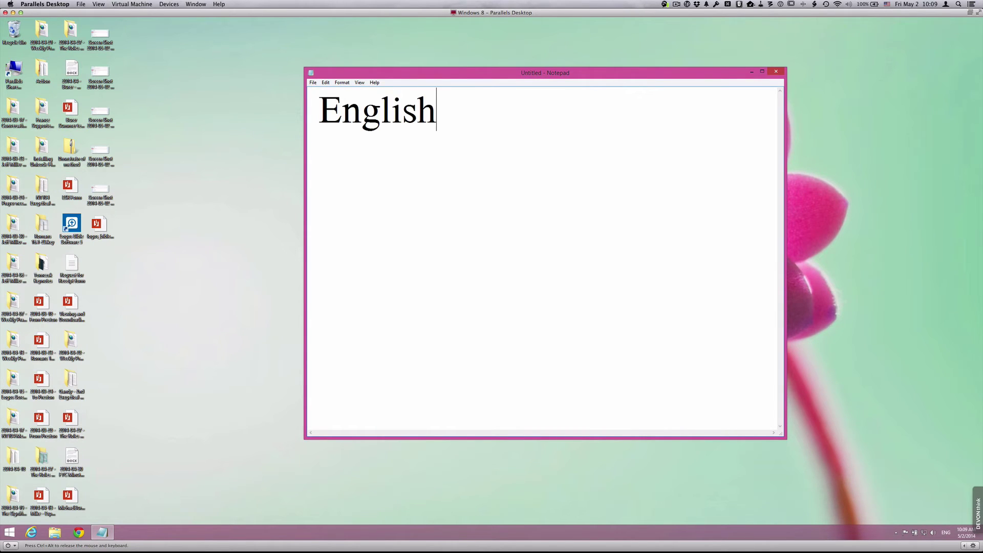
pyautogui.press('Return')
# - Set the Notepad font to Galatia SIL, Regular, size 72
pyautogui.click(342, 83)
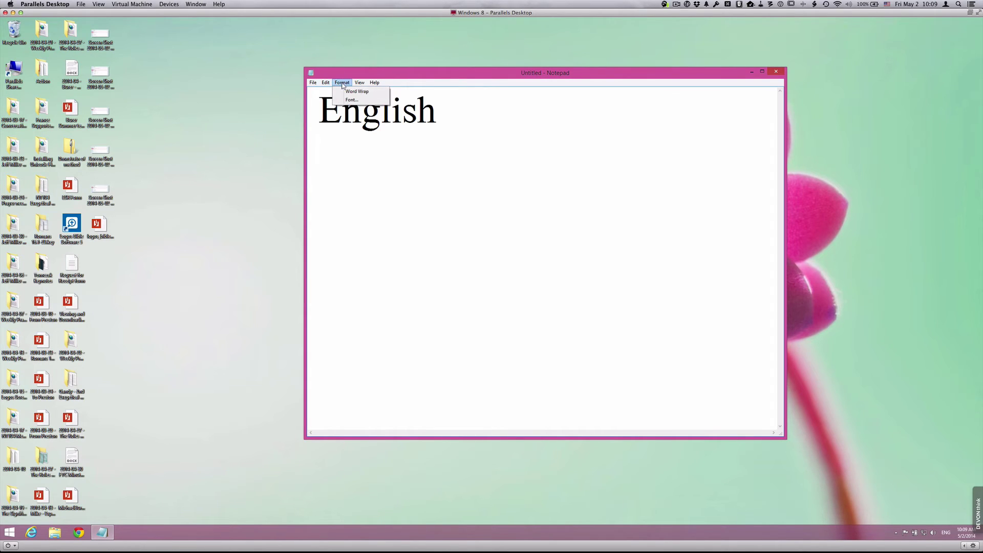
pyautogui.click(346, 100)
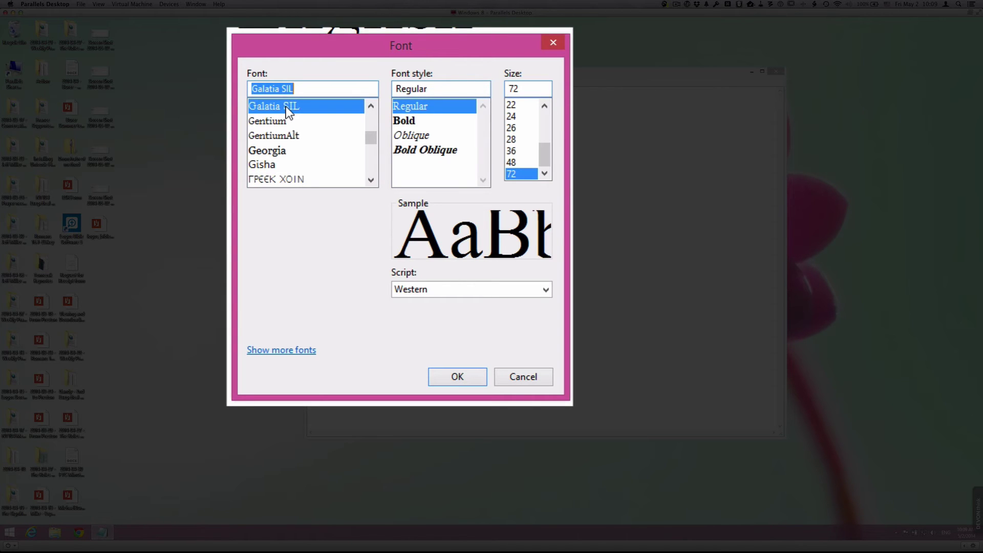
pyautogui.click(452, 376)
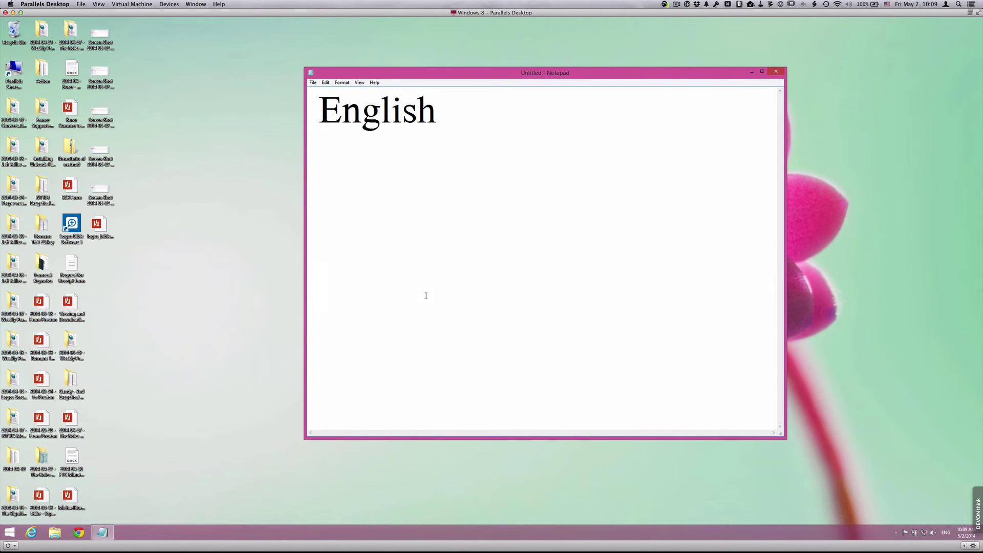
pyautogui.click(945, 532)
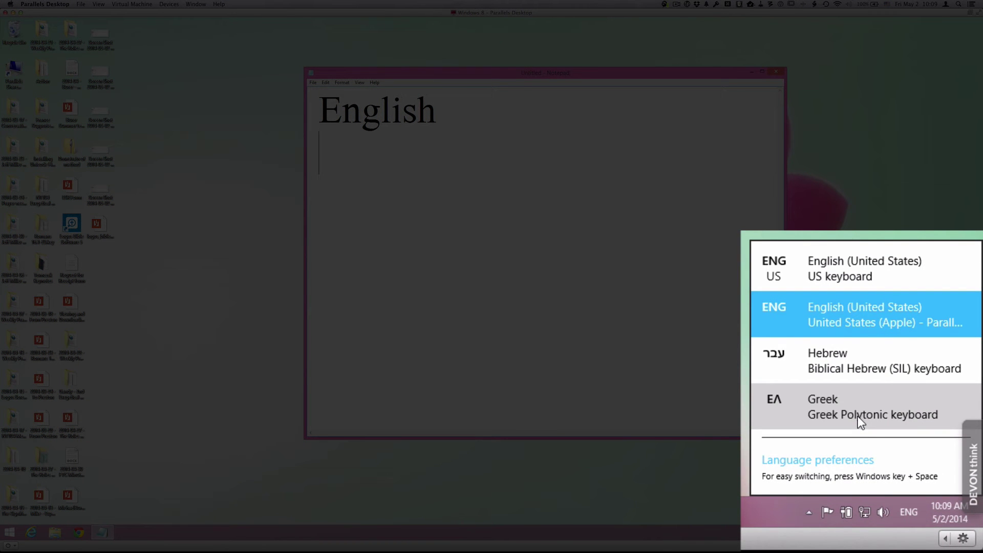
# - Switch to the Greek Polytonic keyboard, type 'λόγος', and start a new line
pyautogui.click(858, 416)
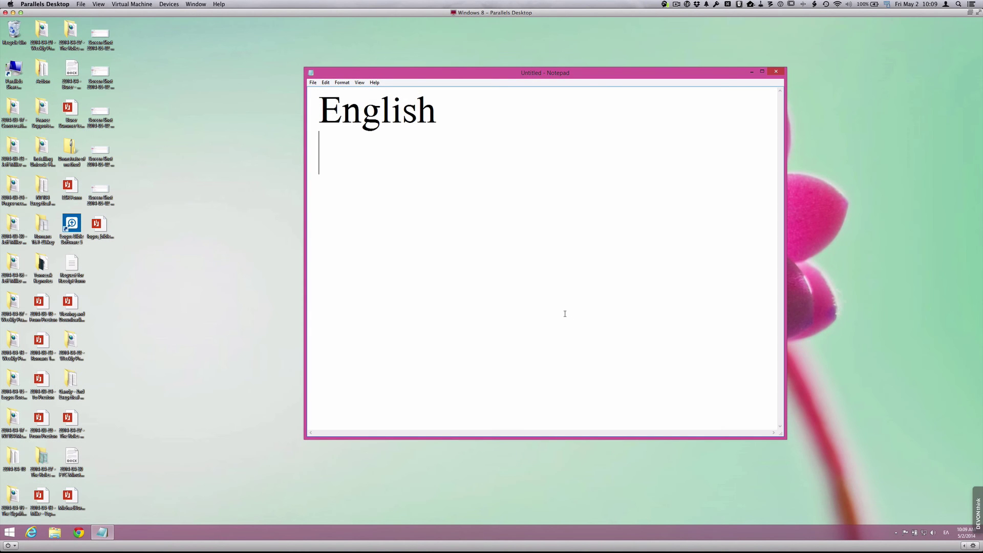
pyautogui.write('λ')
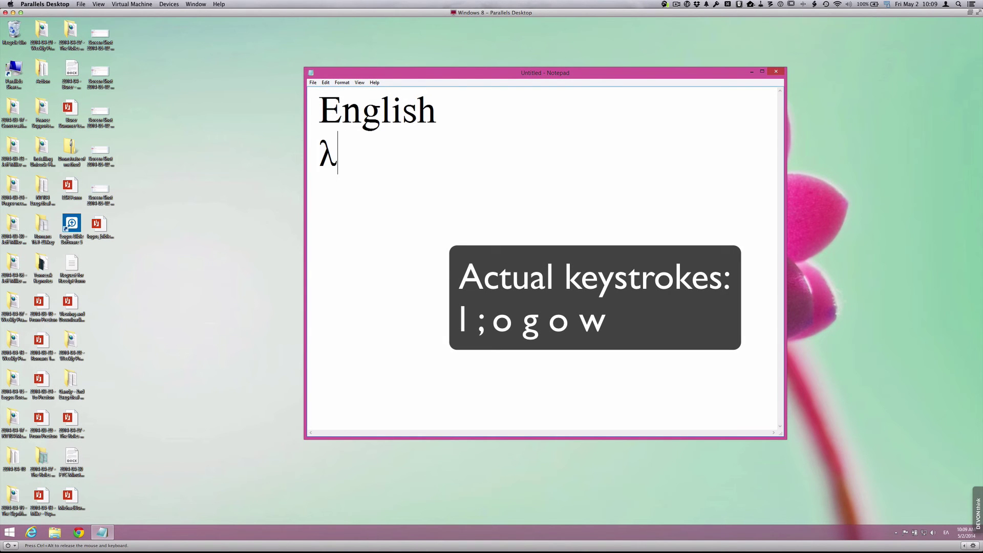
pyautogui.write('όγος')
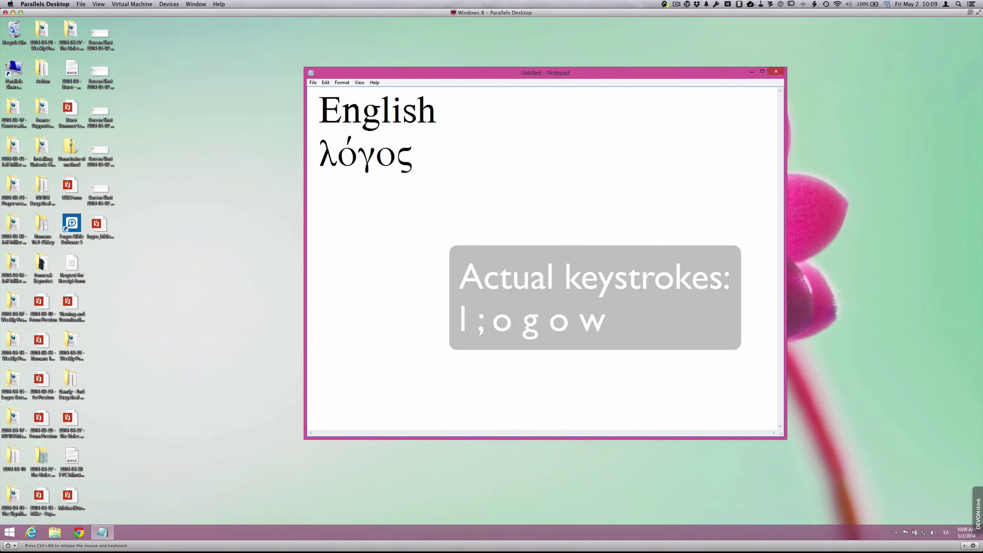
pyautogui.press('Return')
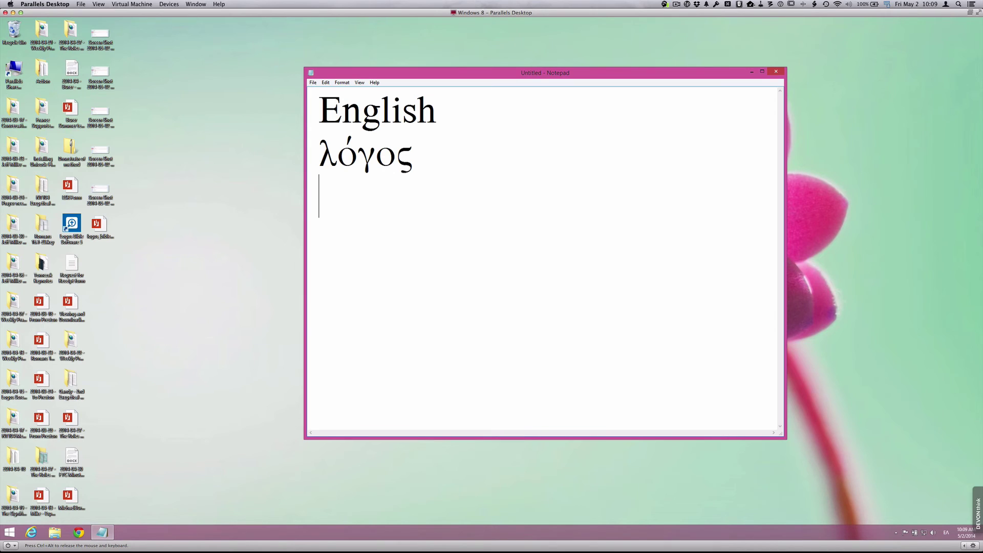
# - Type 'ἁμαρτία' with rough breathing and an accented iota, correcting the mistyped characters
pyautogui.write('α')
pyautogui.press('BackSpace')
pyautogui.write('ἁ')
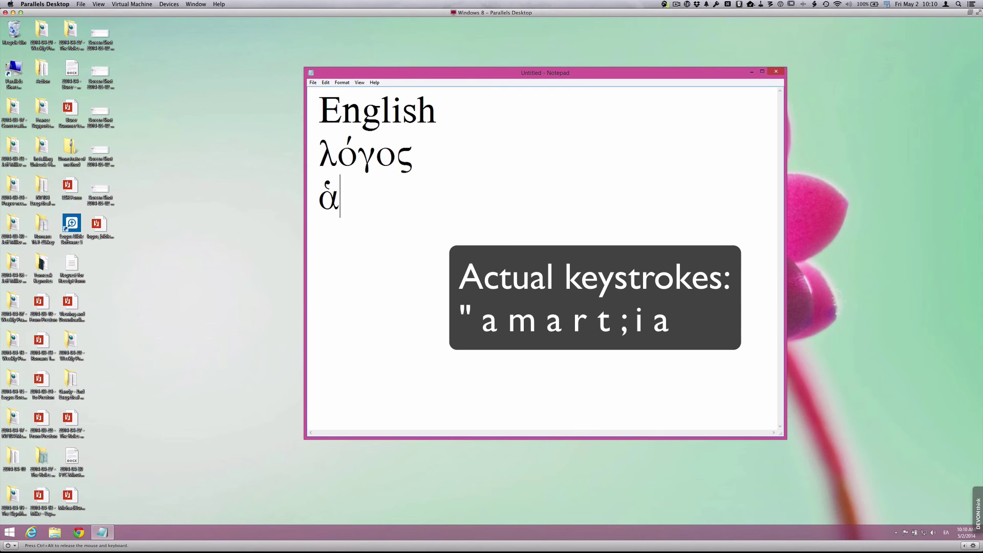
pyautogui.write('μαρτι')
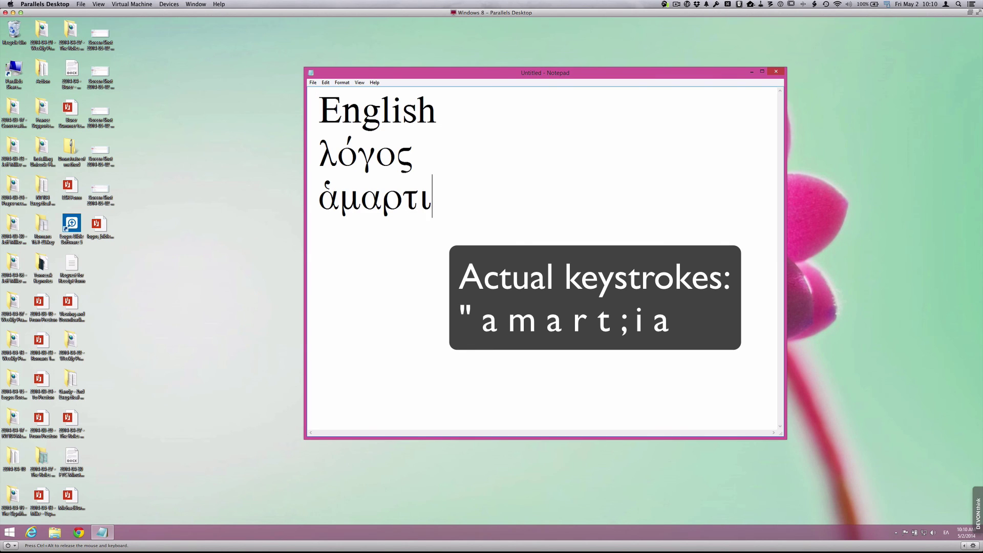
pyautogui.press('BackSpace')
pyautogui.write('ία')
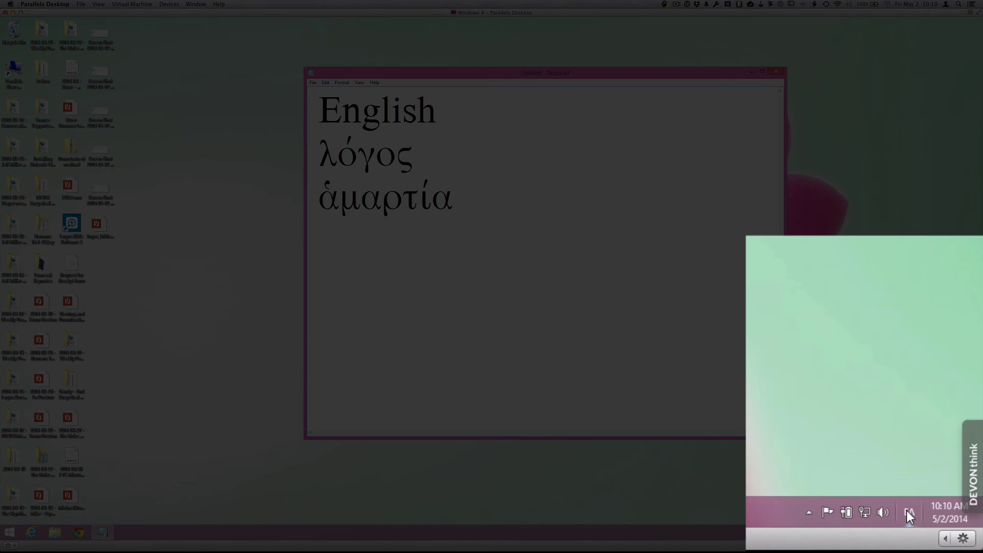
# - Switch input back to the English (United States) US keyboard and start a new line
pyautogui.click(907, 511)
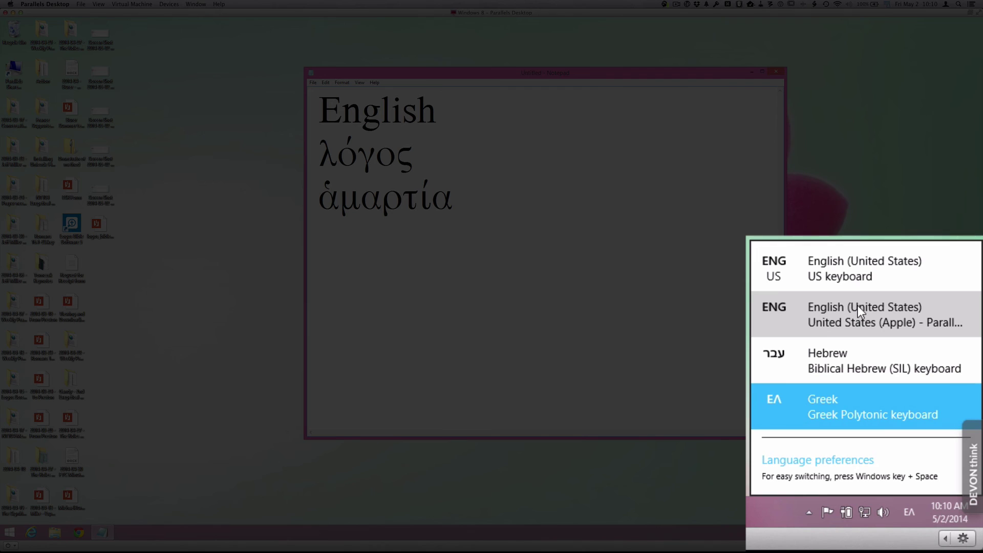
pyautogui.click(855, 268)
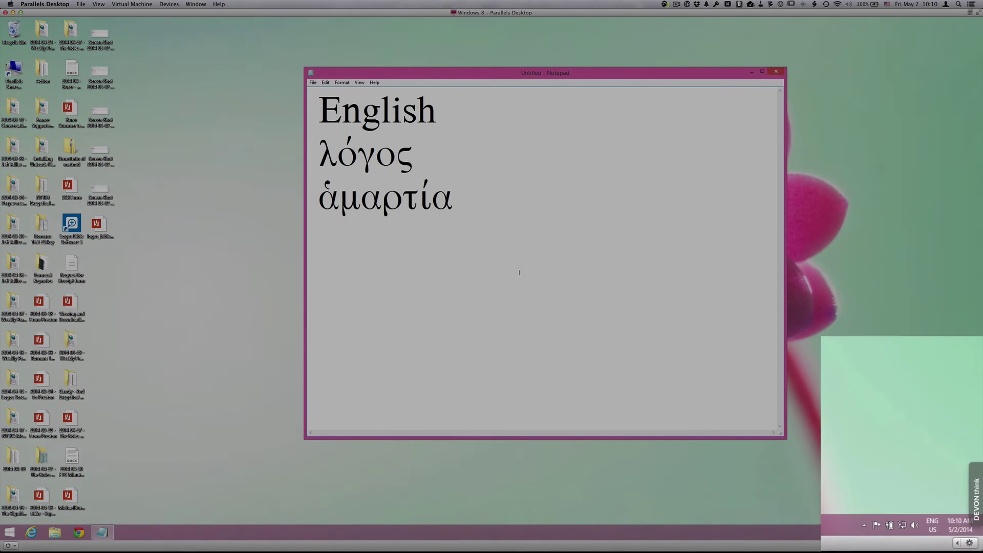
pyautogui.press('Return')
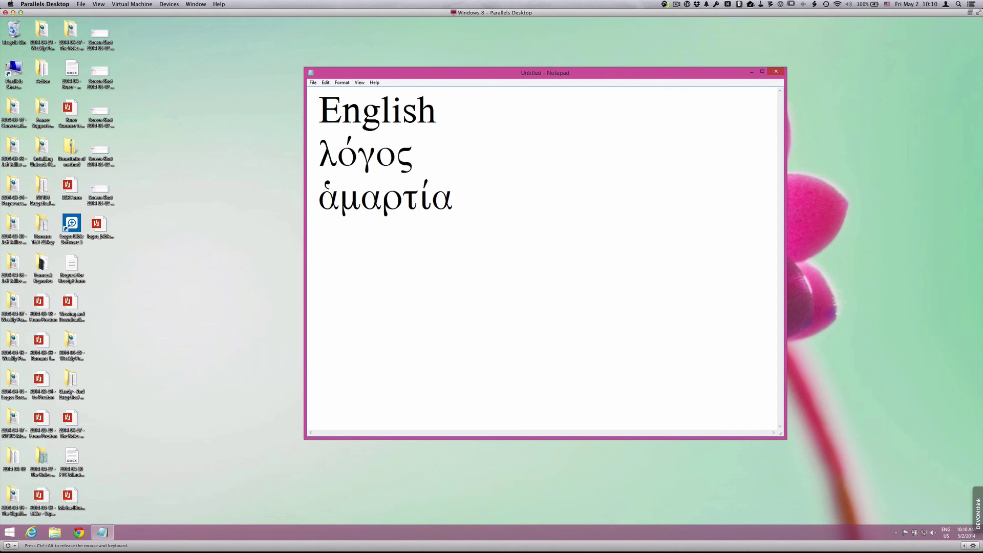